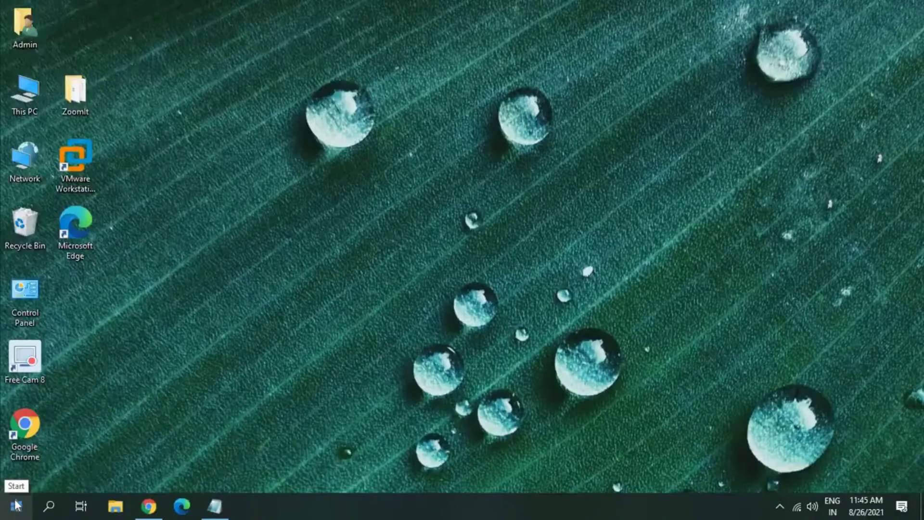
Open Settings from the Start context menu and go to Update & Security > Windows Security
right_click(17, 505)
click(68, 372)
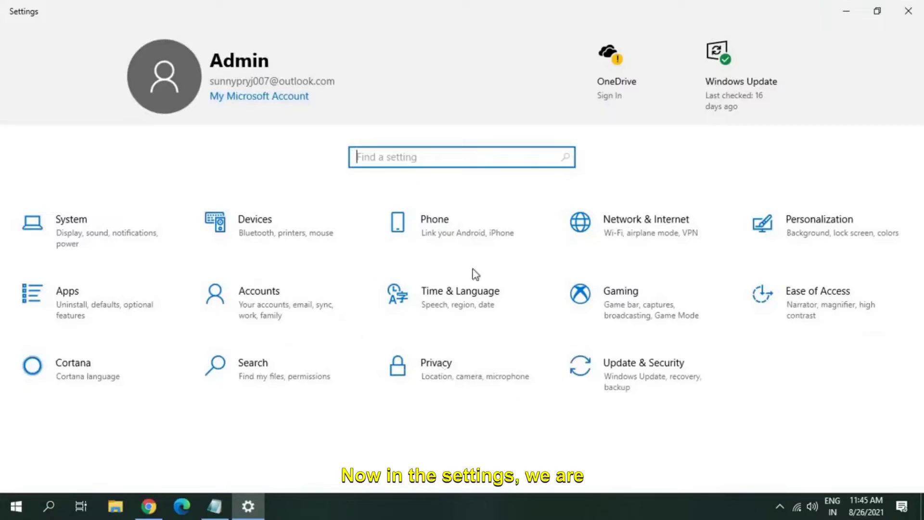
click(646, 391)
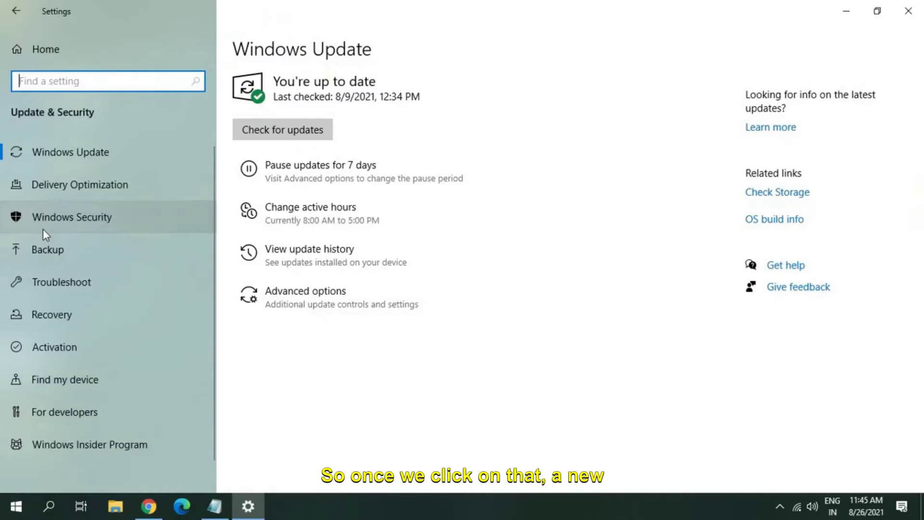
click(42, 229)
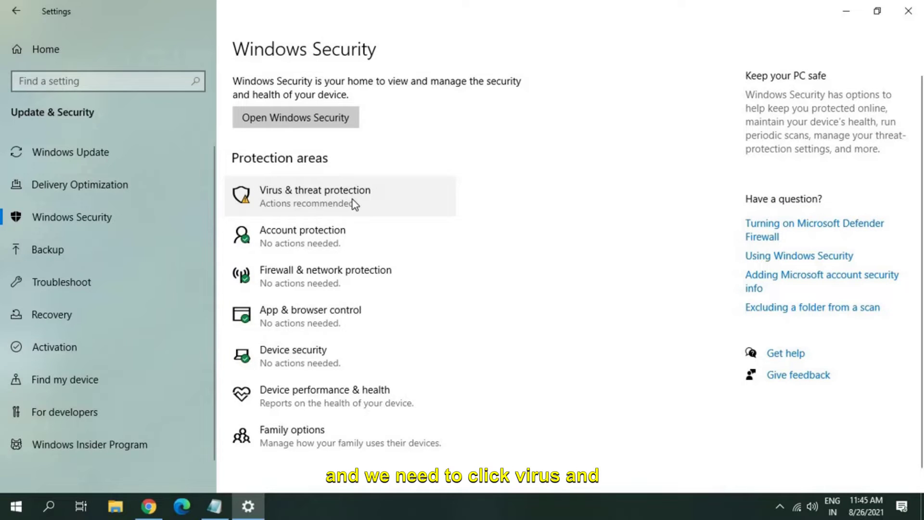
Switch Real-time protection off under Virus & threat protection settings and confirm
click(355, 204)
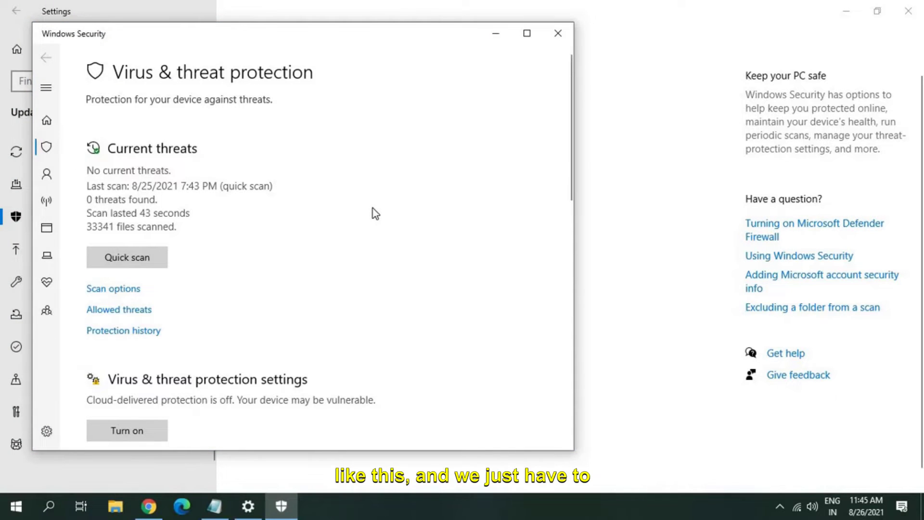
scroll(373, 213, down, 2)
scroll(373, 213, down, 2)
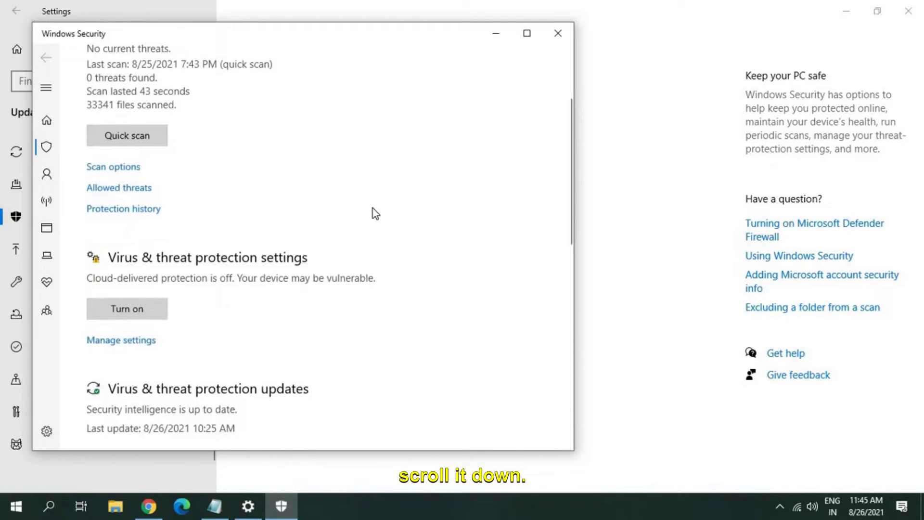
click(117, 342)
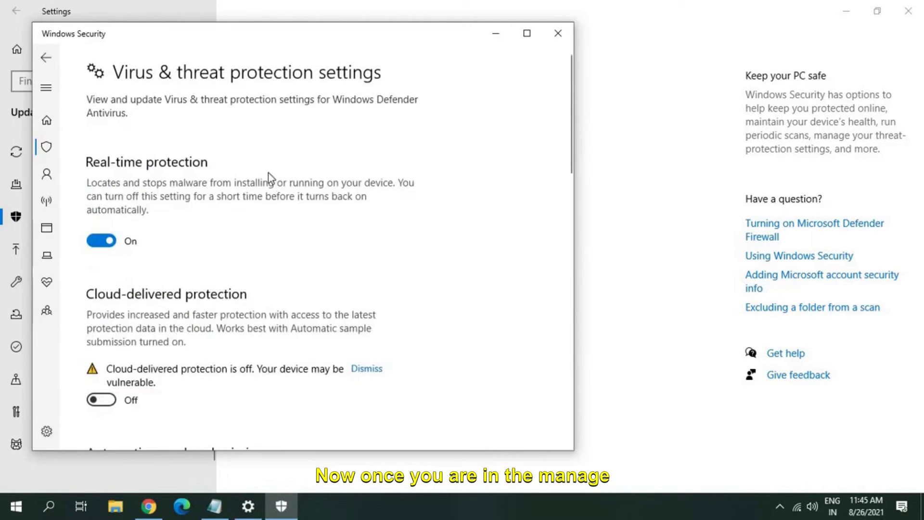
click(107, 242)
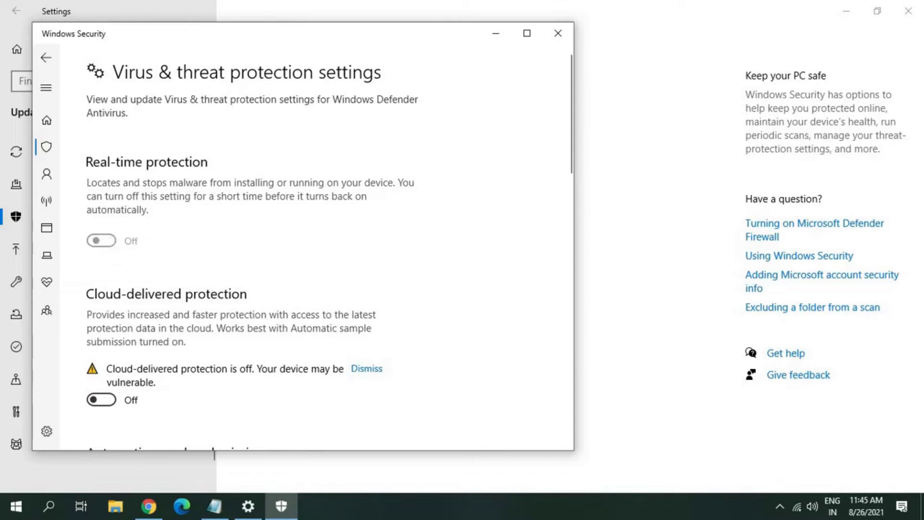
click(398, 345)
Close Windows Security and Settings to return to the desktop
scroll(393, 332, down, 2)
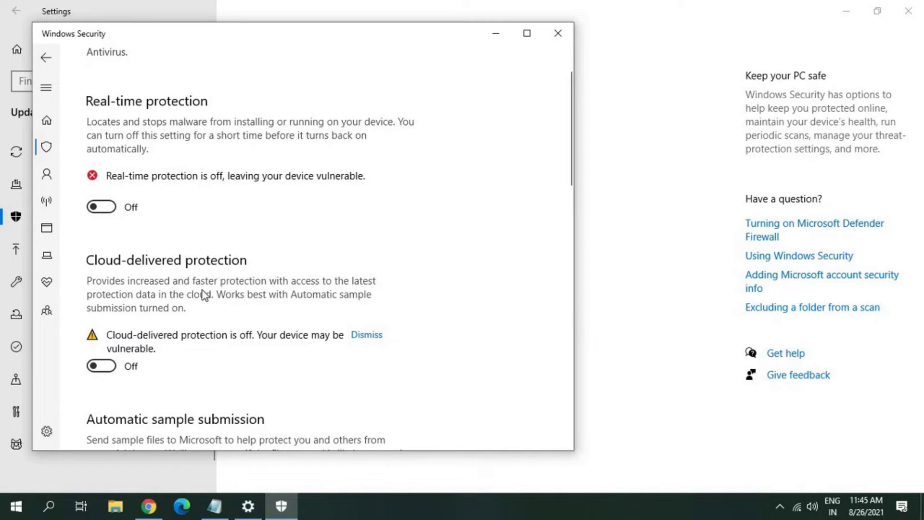
scroll(109, 368, up, 2)
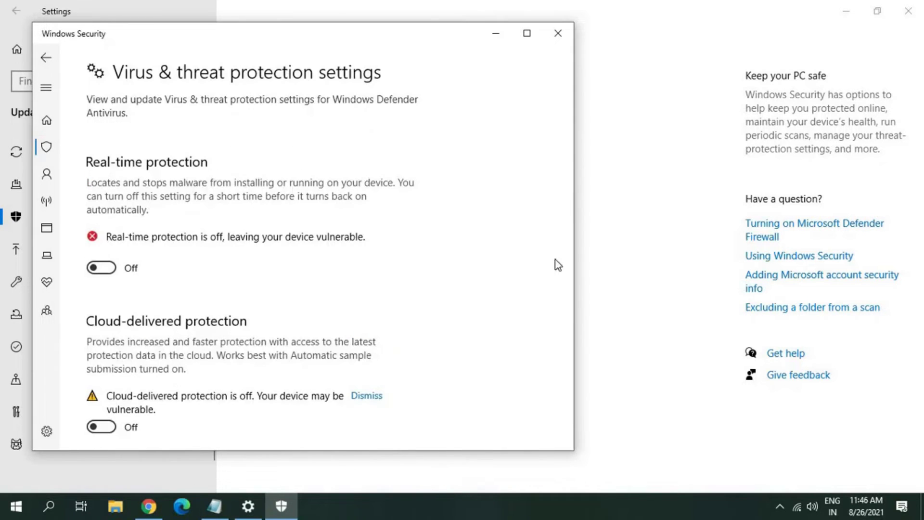
click(558, 33)
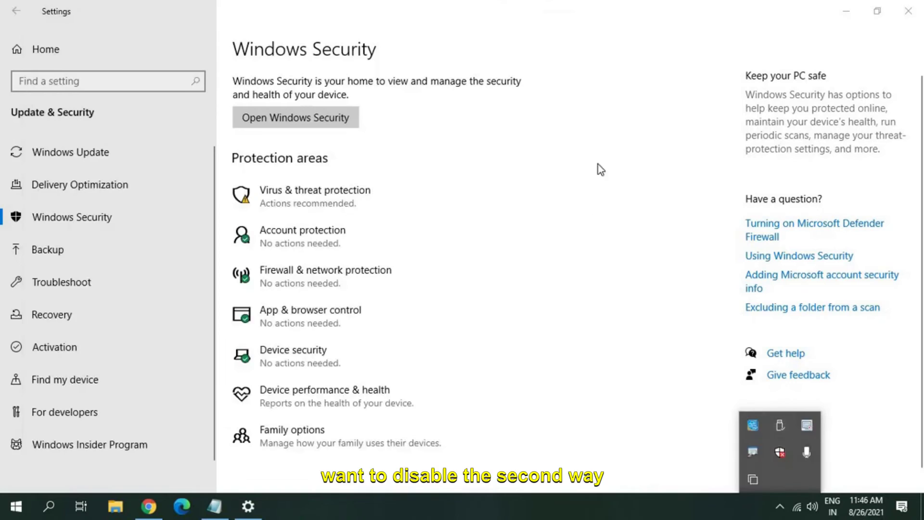
click(910, 12)
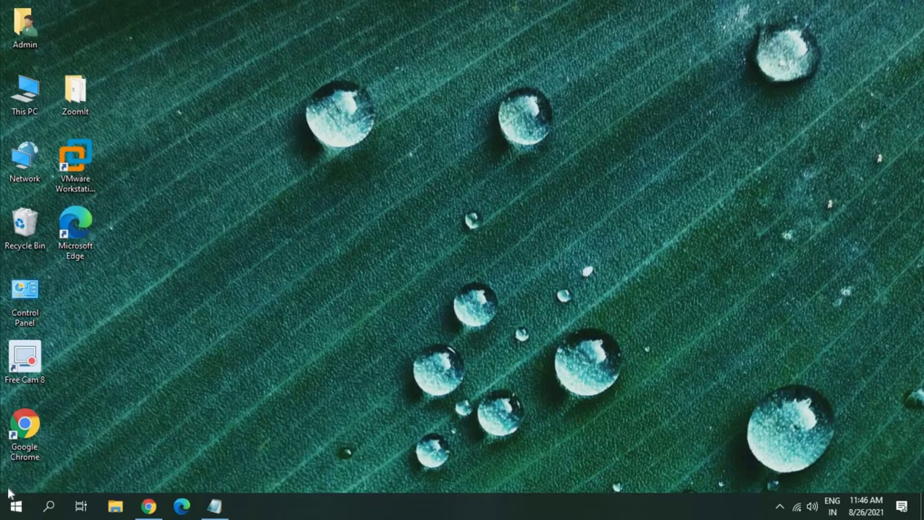
Launch Registry Editor by running 'regedit' from the Run dialog
right_click(12, 512)
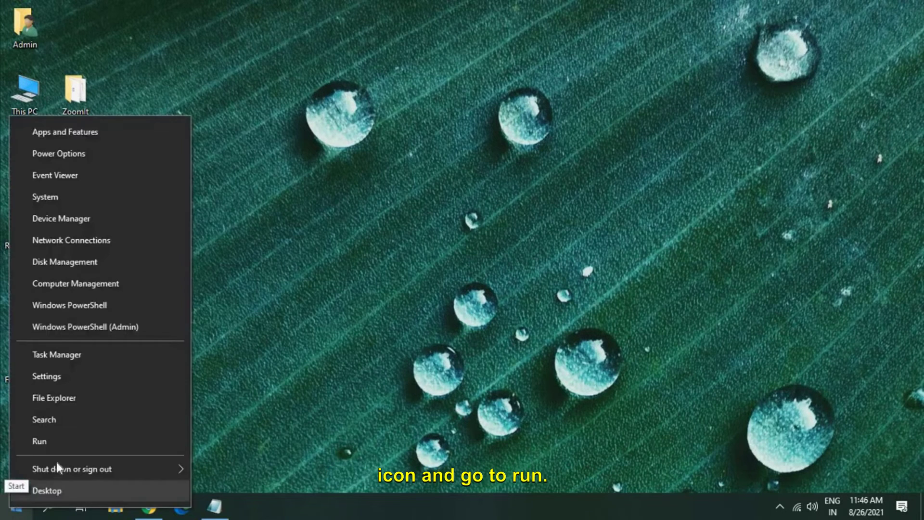
click(75, 442)
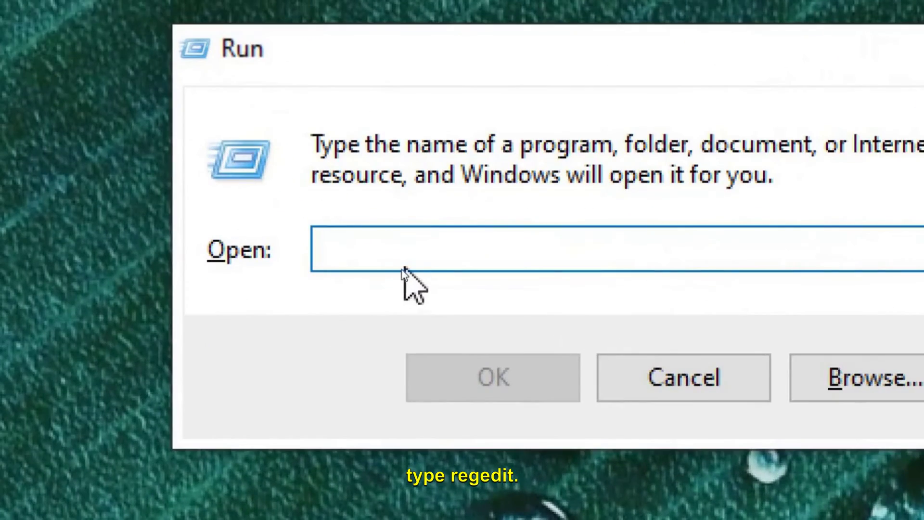
text(reg)
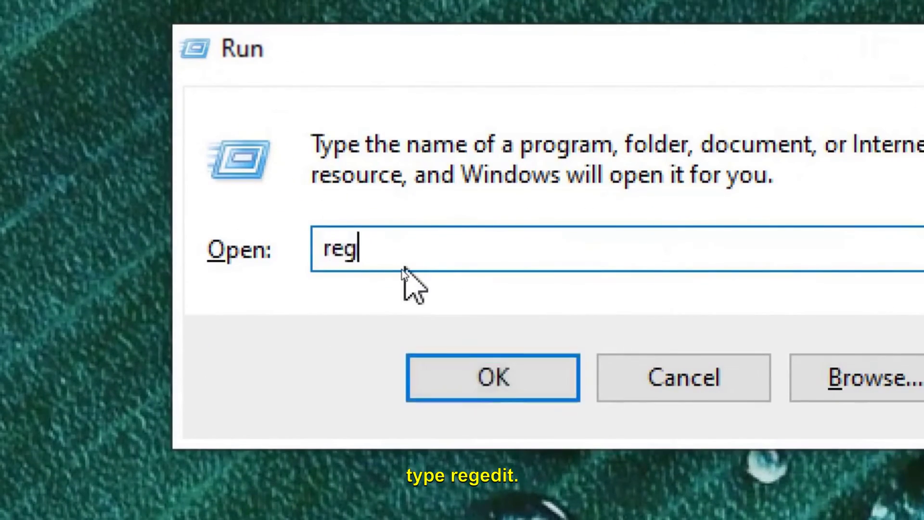
text(edi)
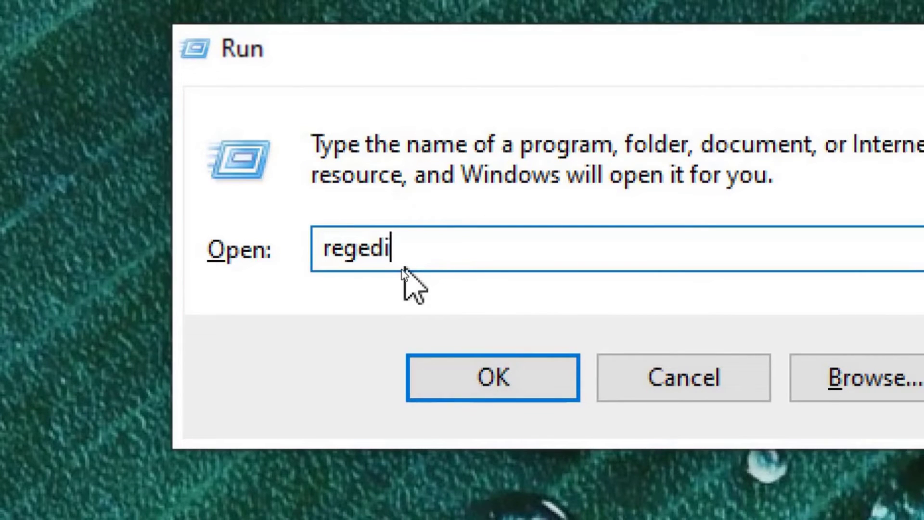
text(t)
key(Return)
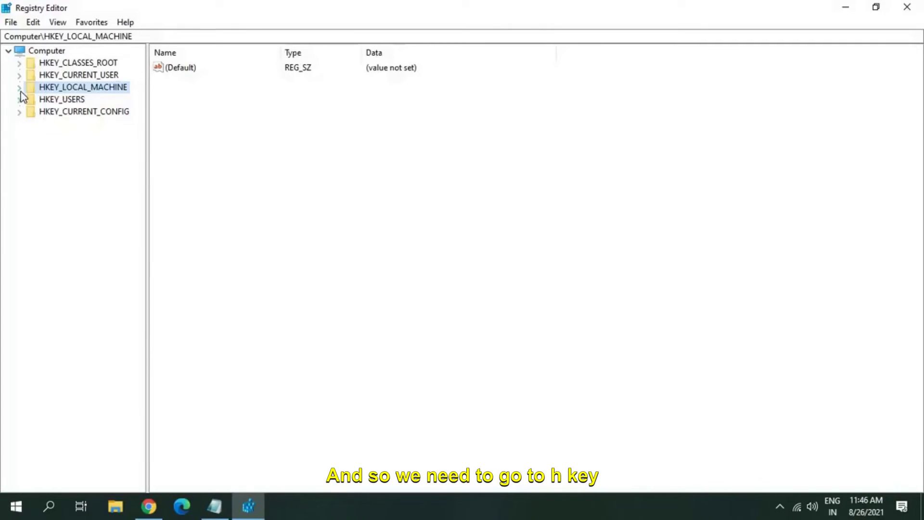
Navigate to HKEY_LOCAL_MACHINE\SOFTWARE\Policies\Microsoft\Windows Defender, widening the key tree pane
click(19, 88)
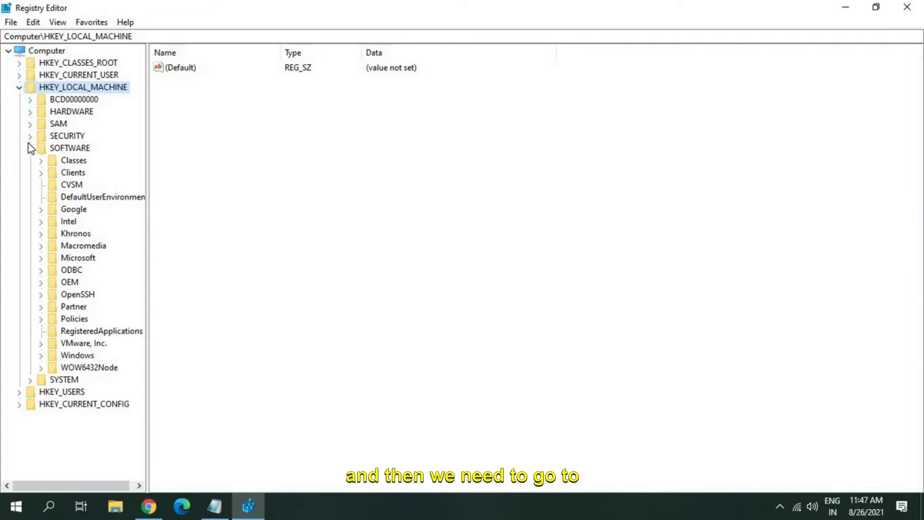
click(60, 151)
key(k)
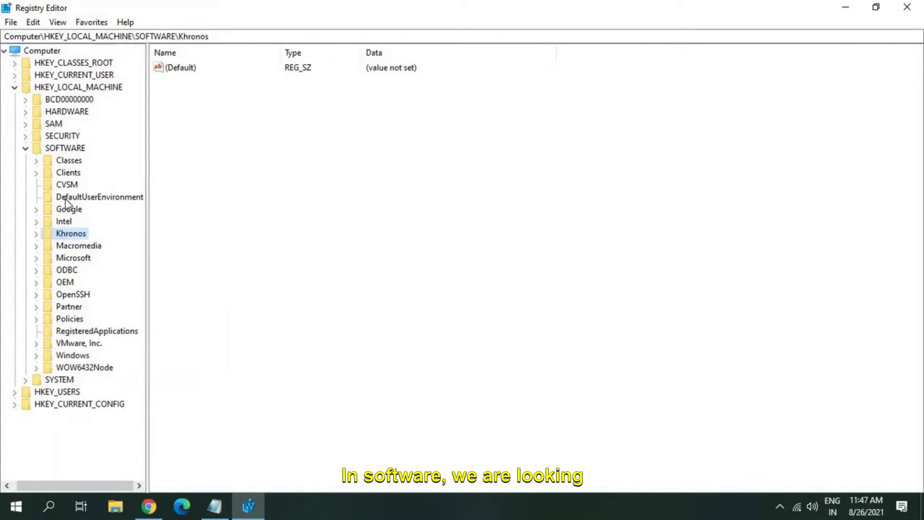
click(63, 320)
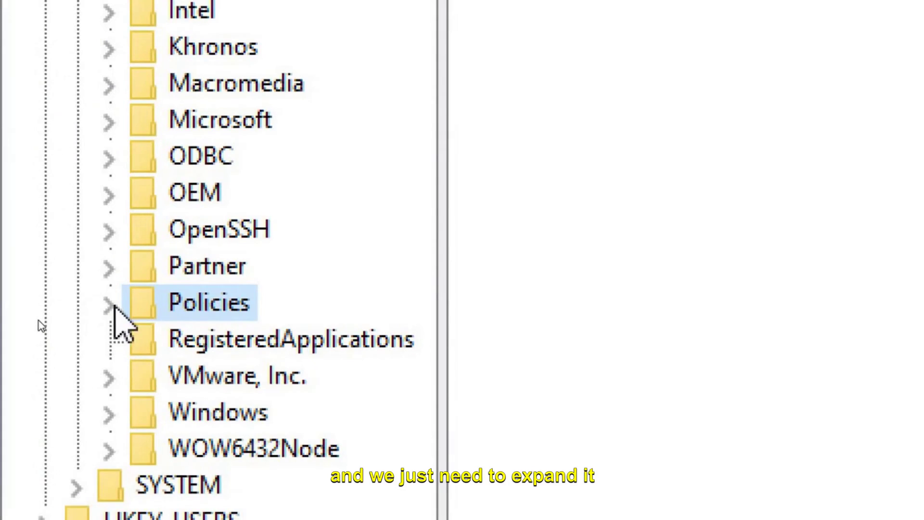
click(114, 306)
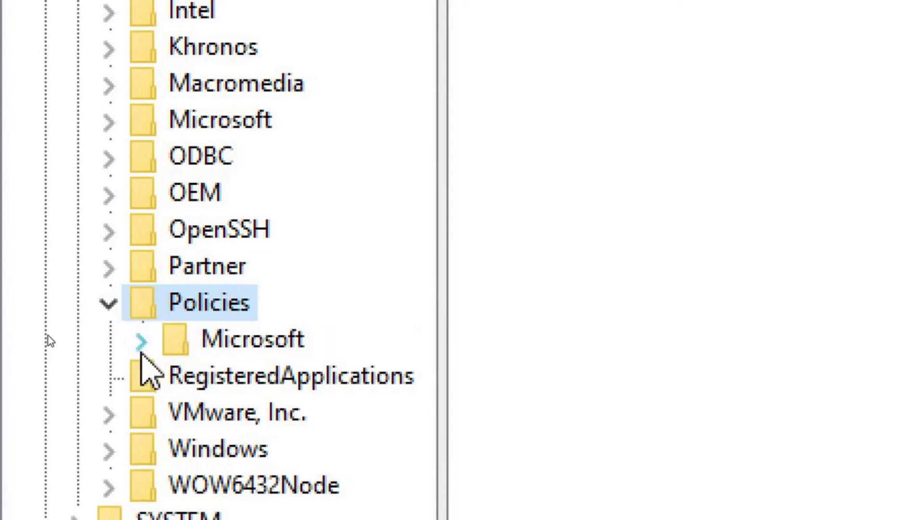
click(202, 345)
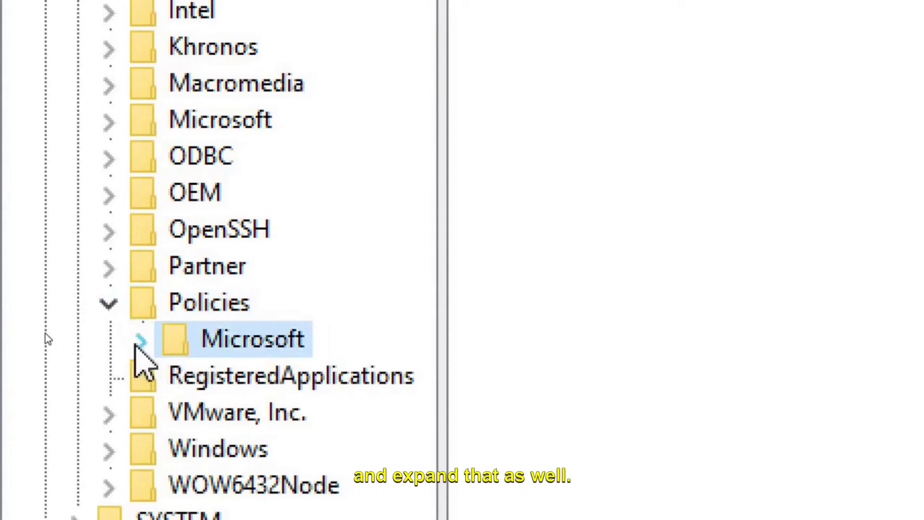
click(141, 342)
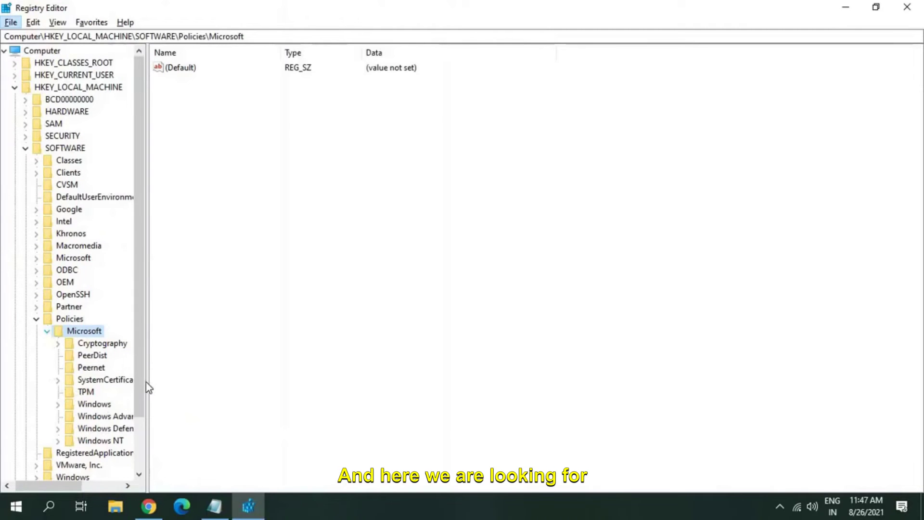
drag(152, 382, 223, 381)
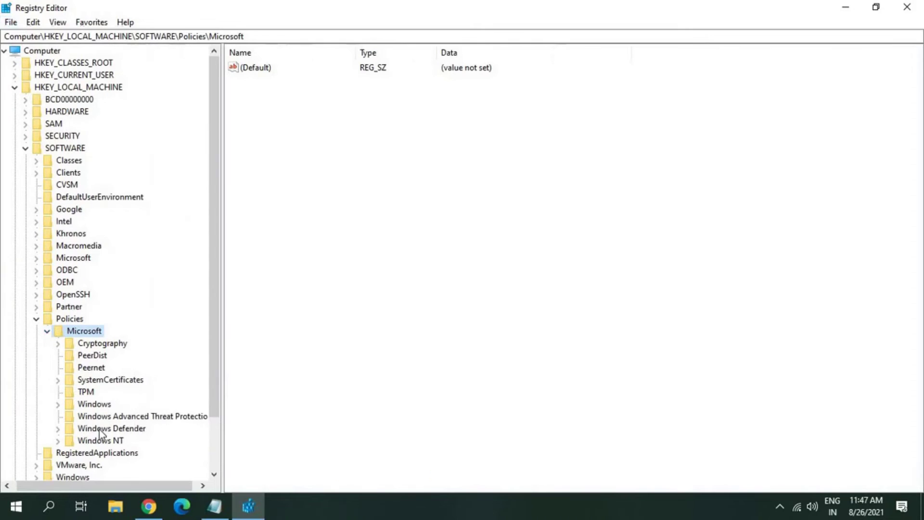
click(108, 429)
scroll(108, 428, down, 1)
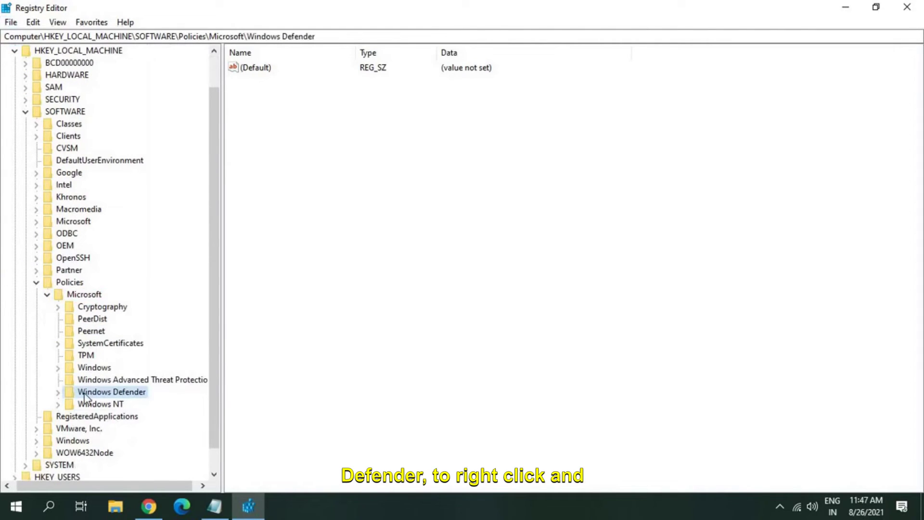
Create a DWORD (32-bit) value named 'DisableAntiSpyware' in the Windows Defender key
right_click(102, 392)
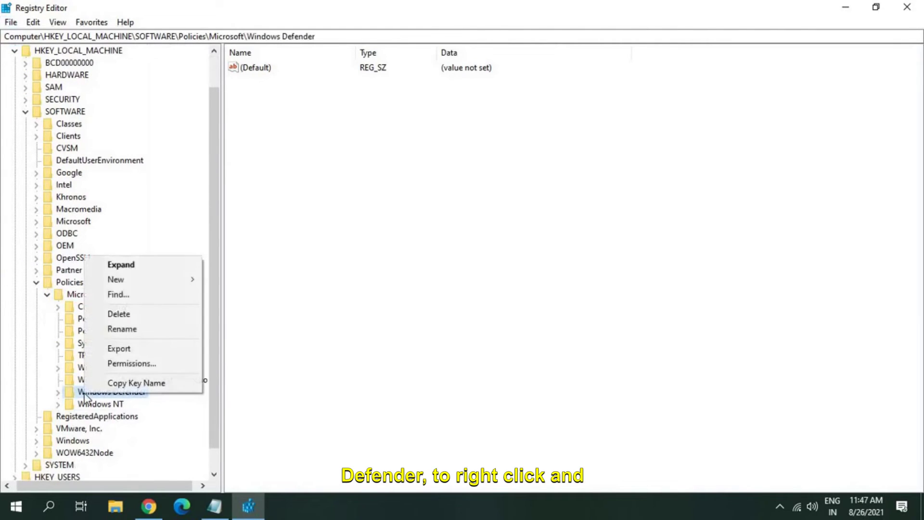
click(155, 281)
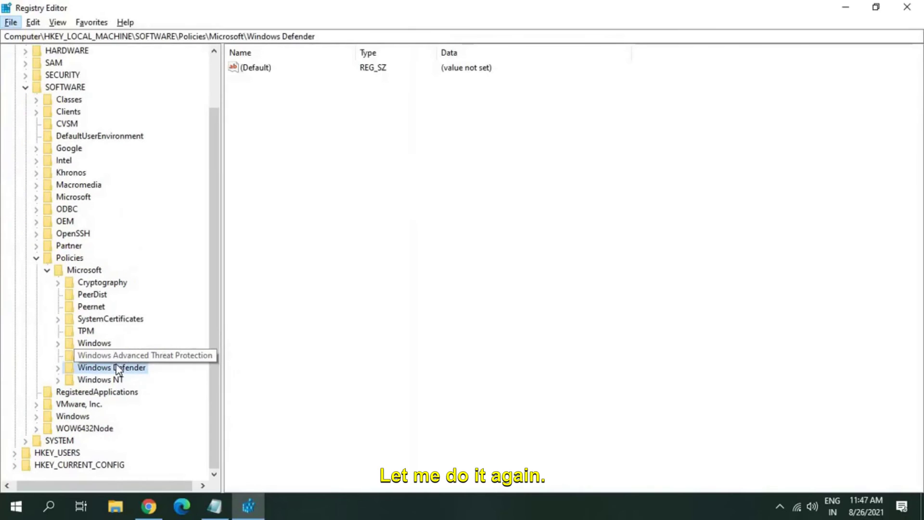
right_click(116, 368)
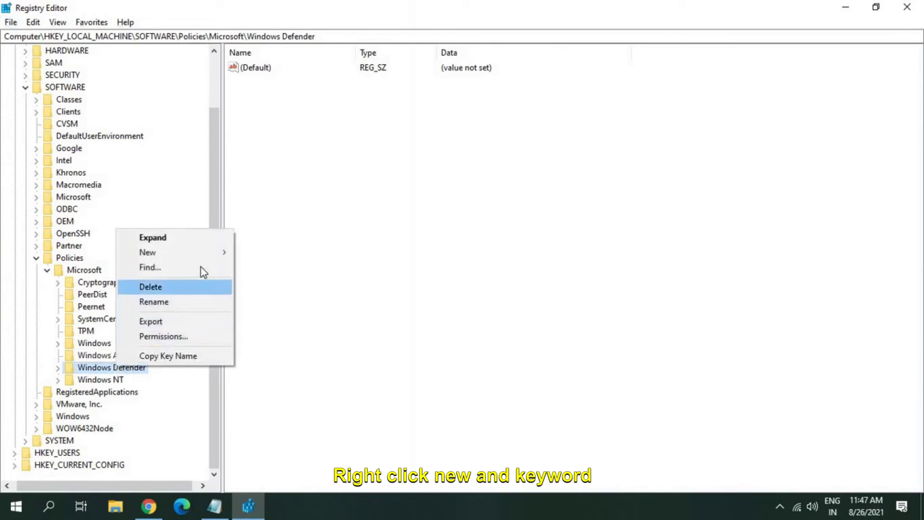
mouse_move(173, 252)
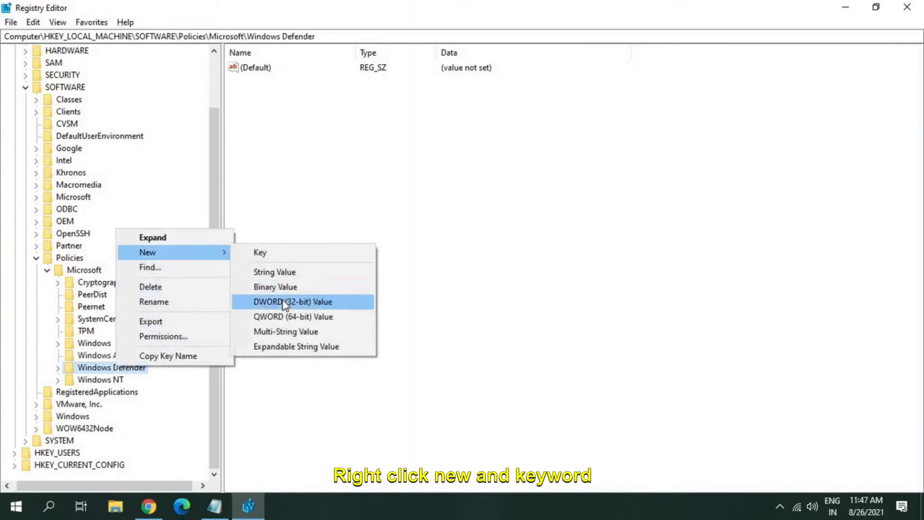
click(282, 302)
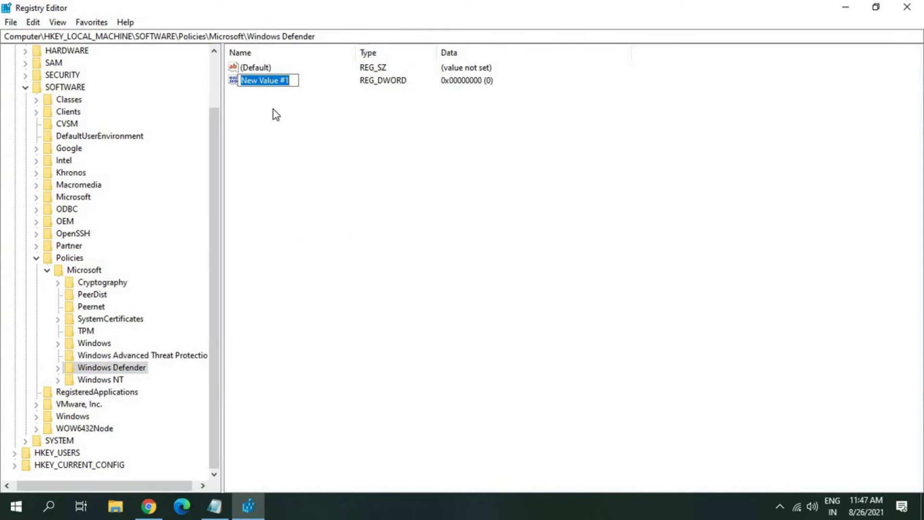
text(D)
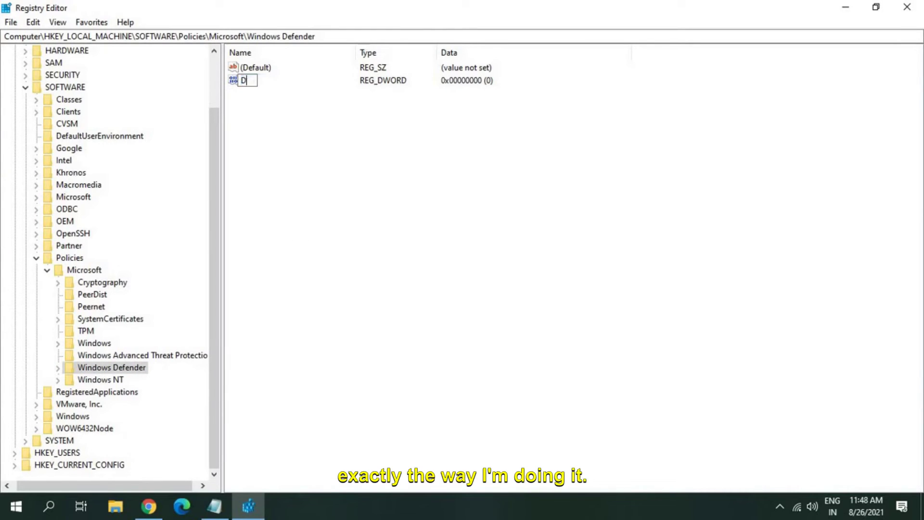
text(is)
text(ableAnti)
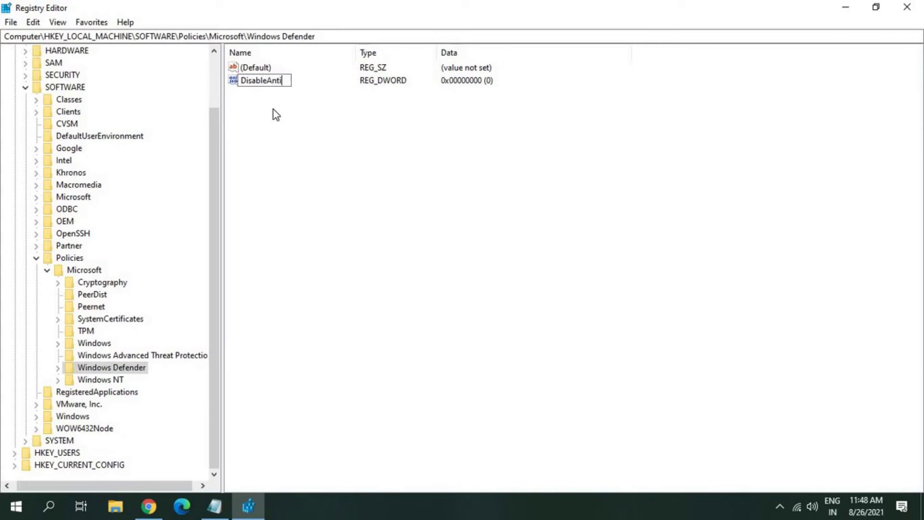
text(Spyware)
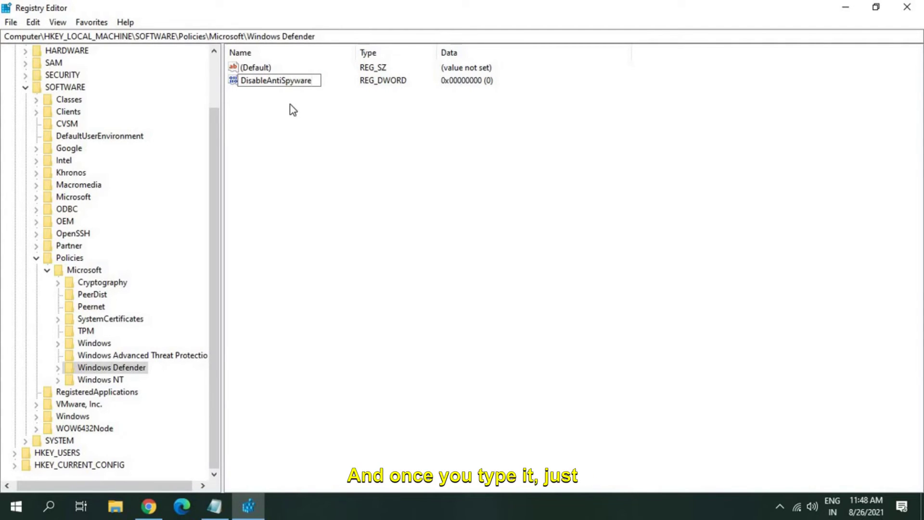
click(308, 109)
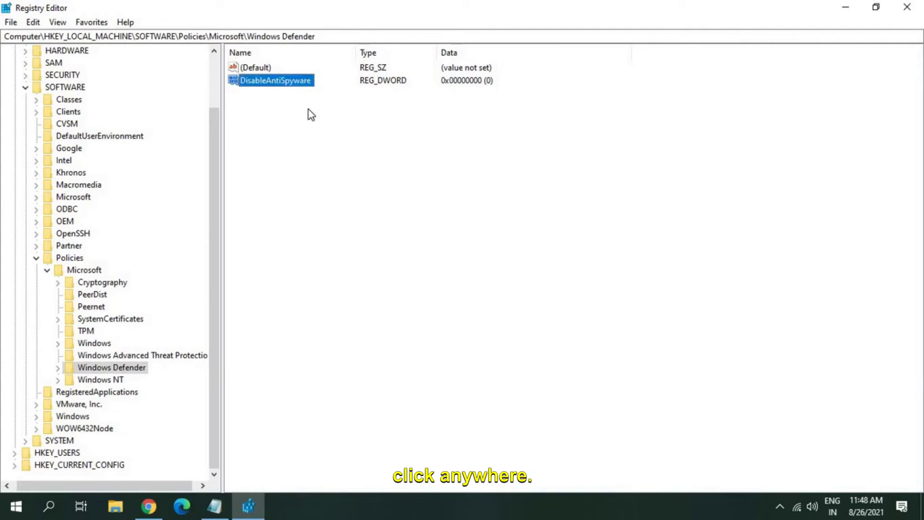
Set DisableAntiSpyware's value data to 1
double_click(276, 84)
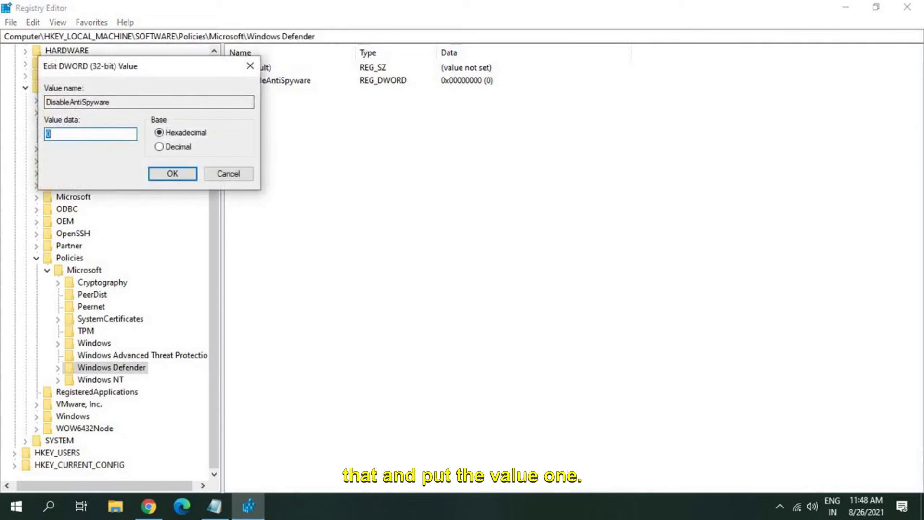
text(1)
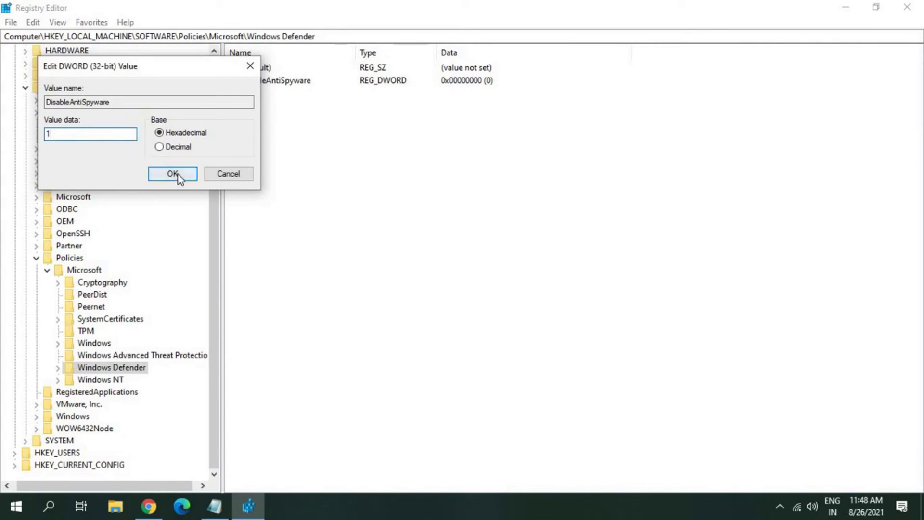
click(172, 174)
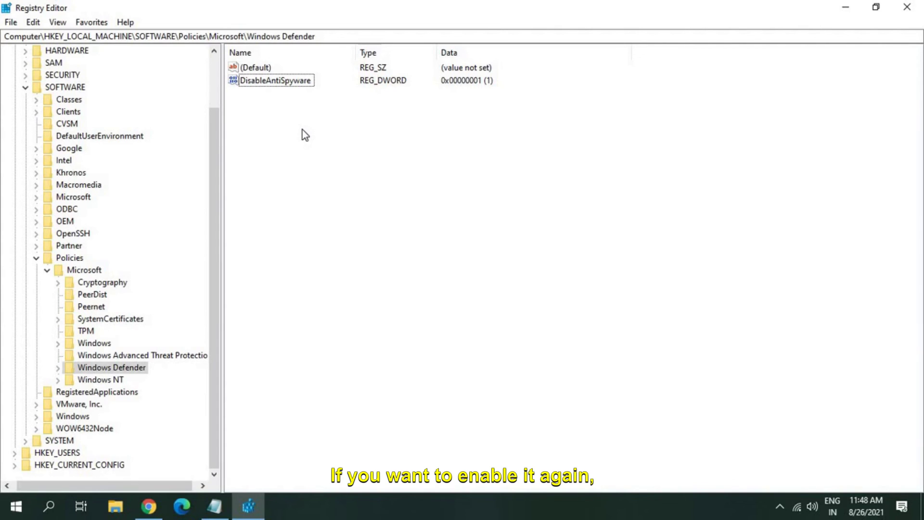
right_click(286, 87)
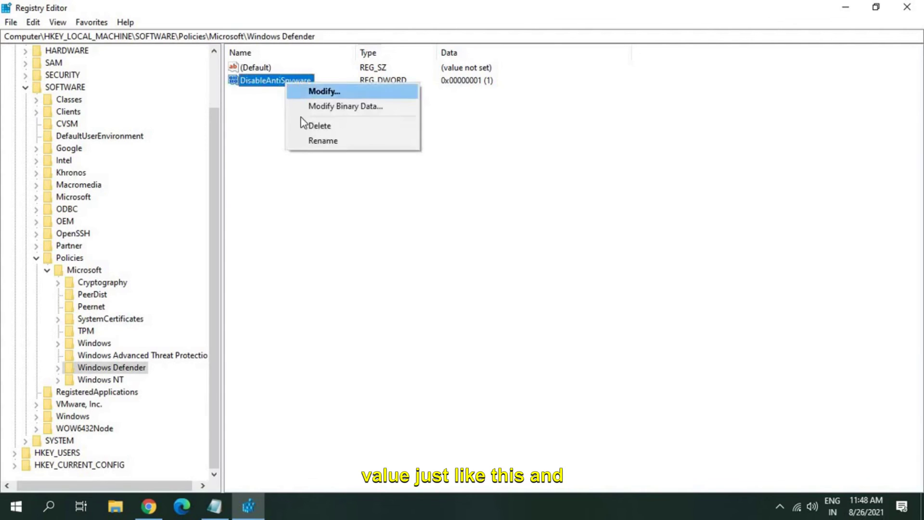
click(486, 281)
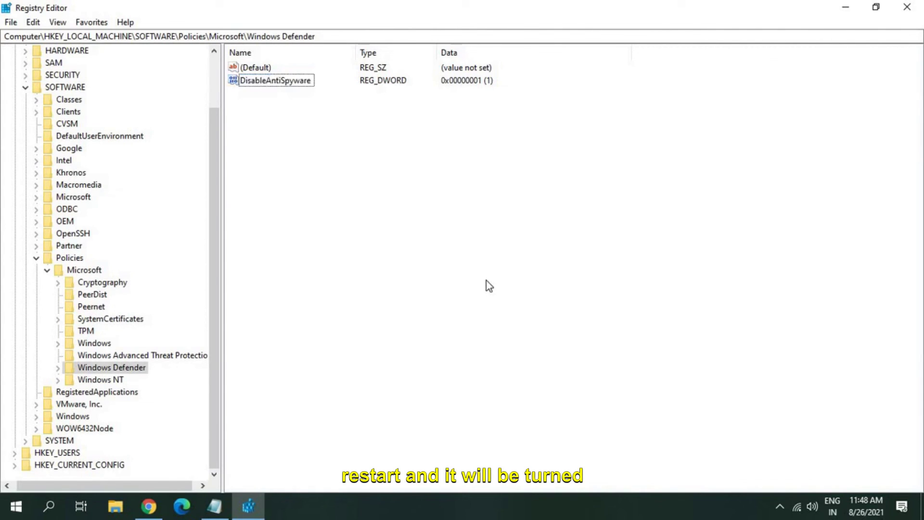